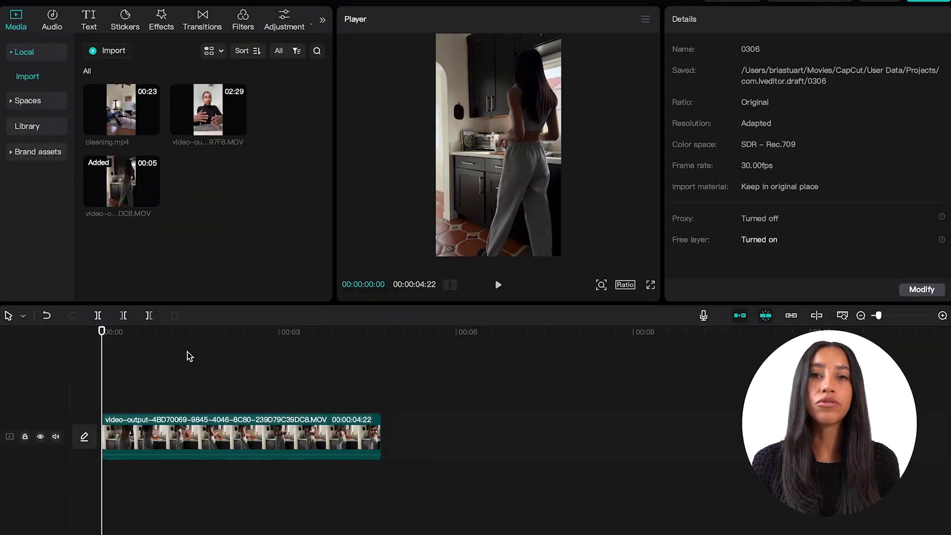
- Place a Custom adjustment layer above the kitchen clip and stretch it to 00:00:04:22
click(287, 26)
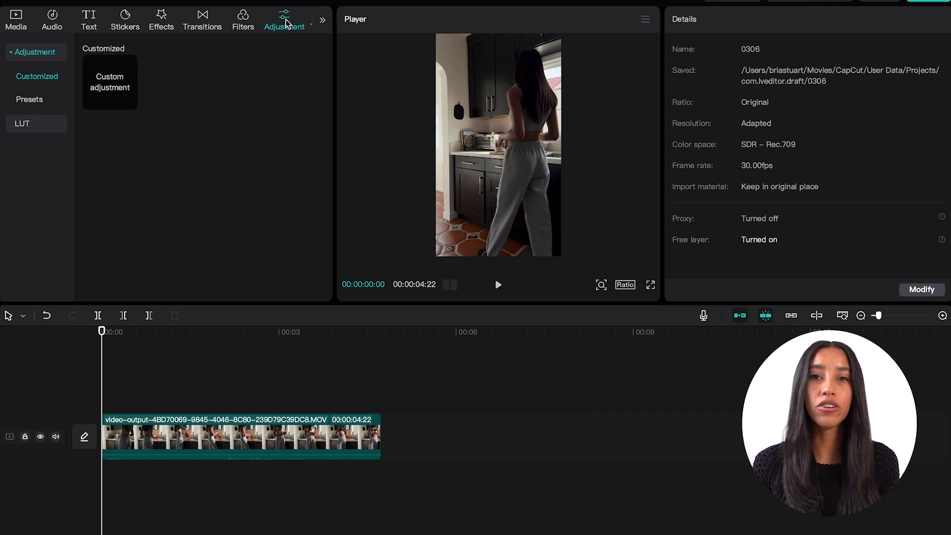
click(282, 432)
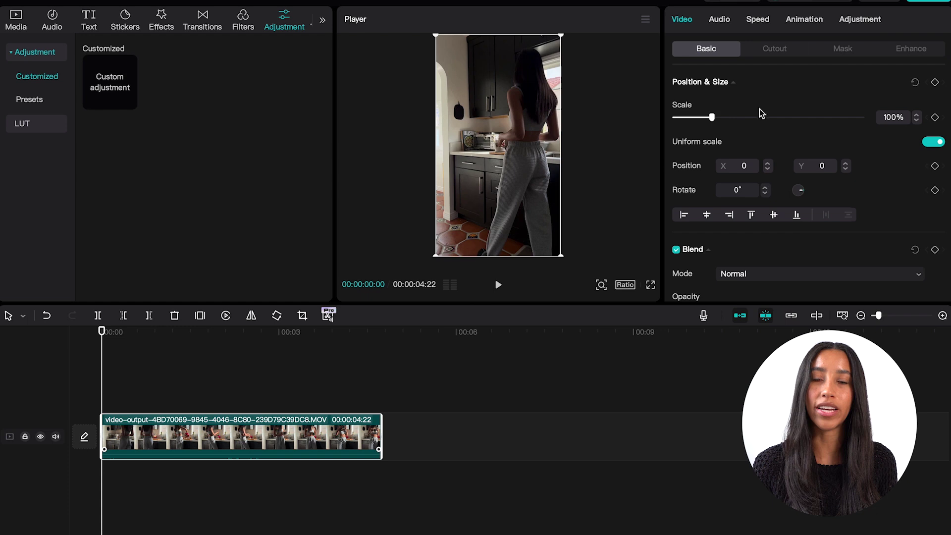
click(862, 23)
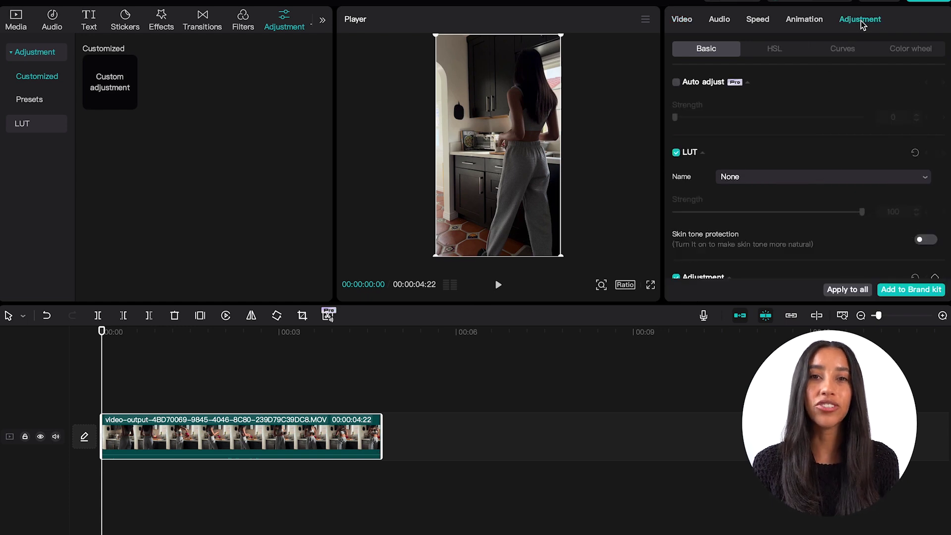
click(71, 333)
drag(113, 84, 99, 402)
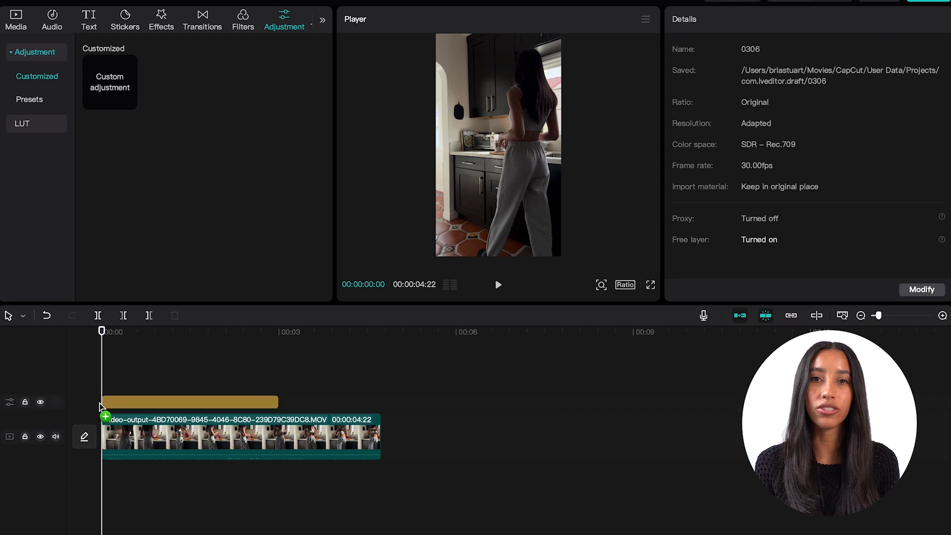
drag(279, 403, 382, 402)
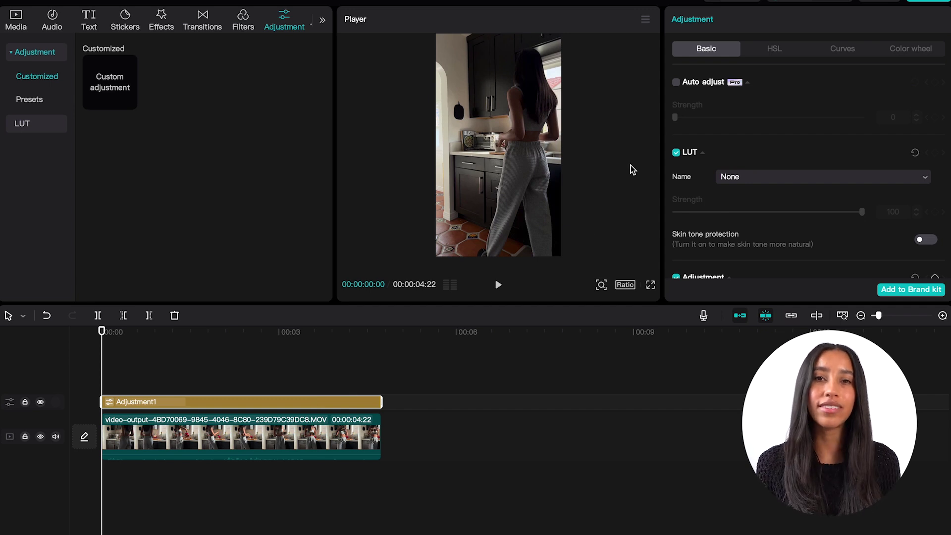
click(677, 82)
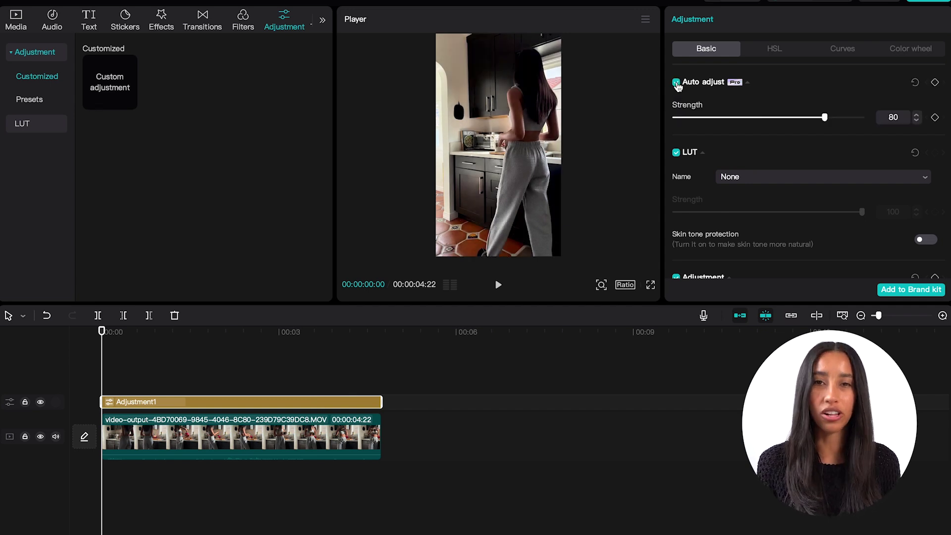
drag(824, 118, 734, 131)
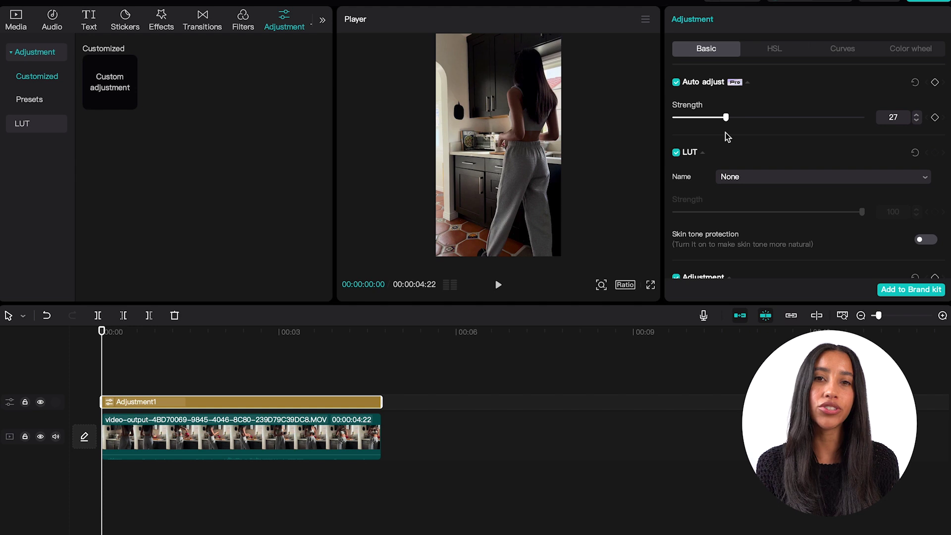
click(677, 83)
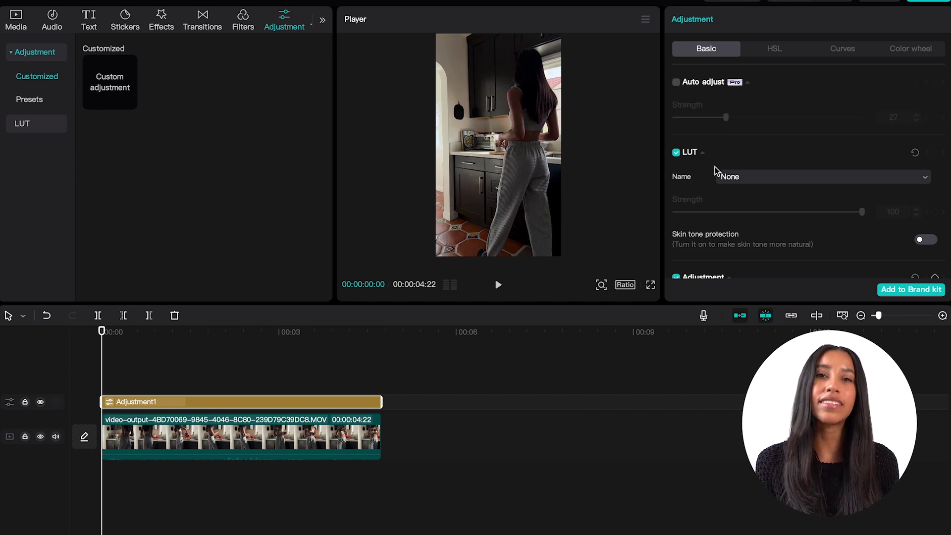
- Switch on skin tone protection for Adjustment1, leaving the LUT set to None
click(733, 178)
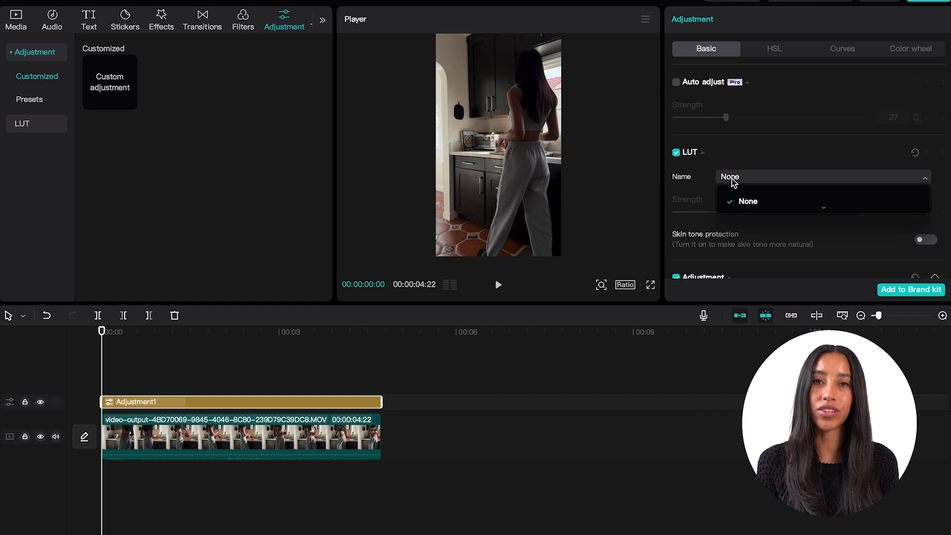
click(732, 179)
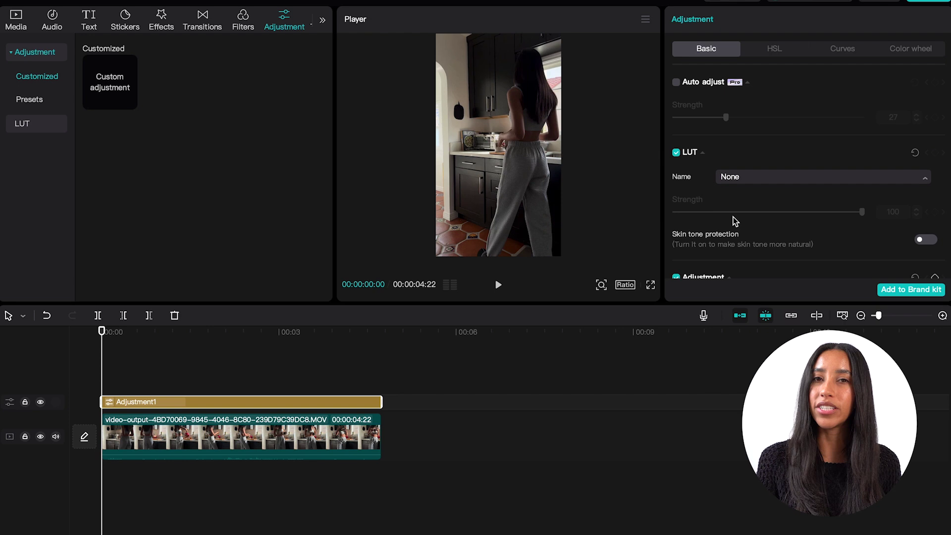
click(352, 339)
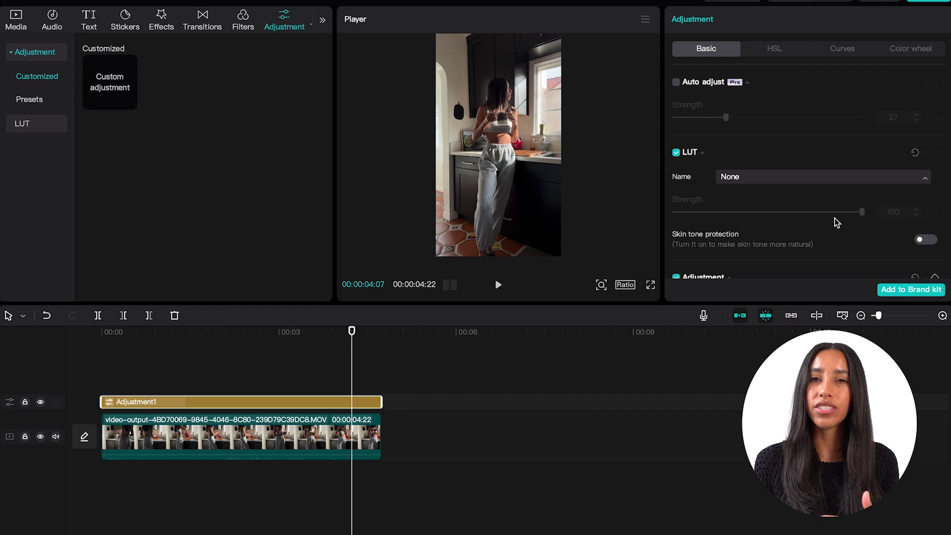
click(932, 241)
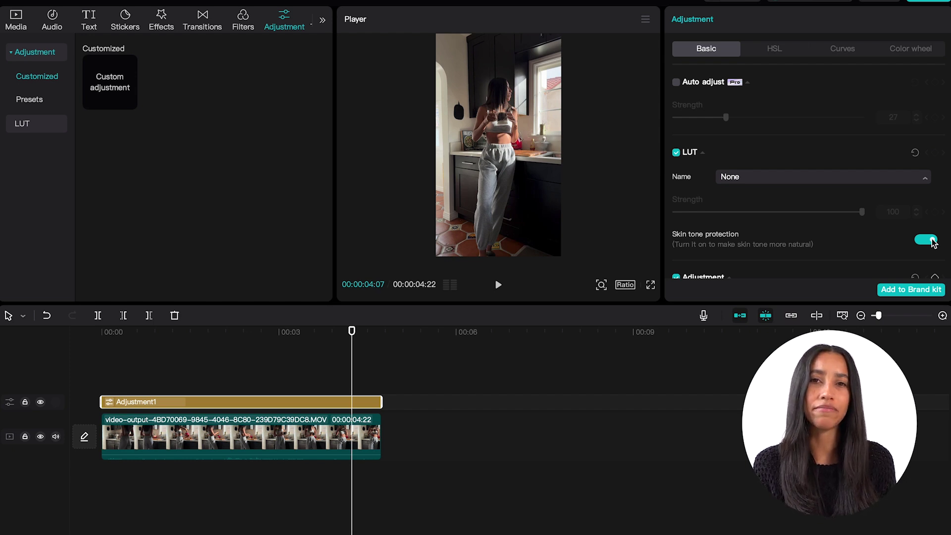
- Warm the temperature slightly and set Brightness 7, Contrast 3, Highlight 5 and Illumination −50
scroll(930, 247, down, 4)
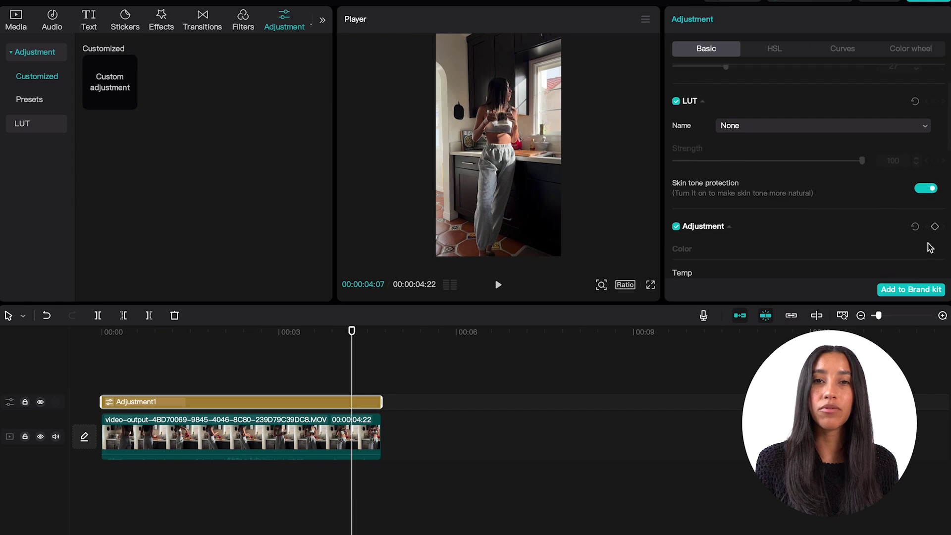
scroll(930, 247, down, 5)
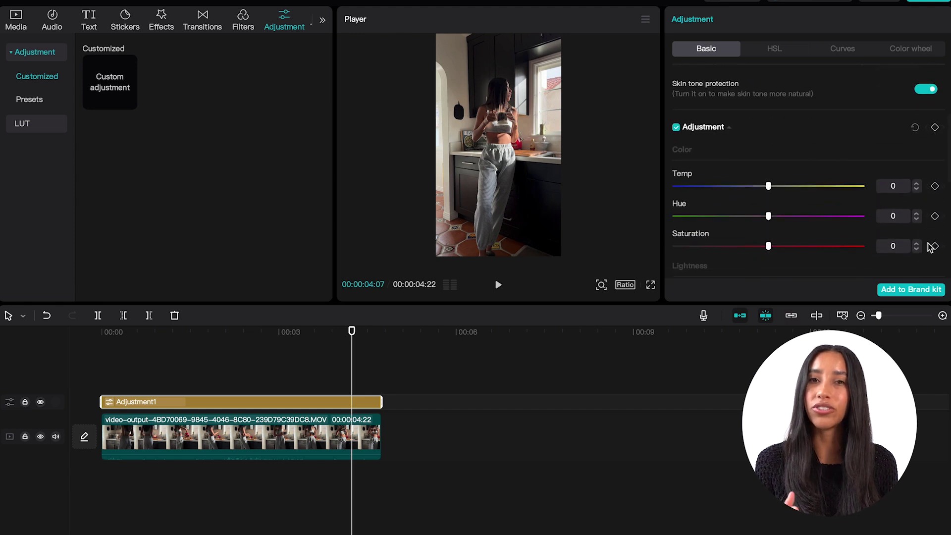
drag(768, 128, 870, 162)
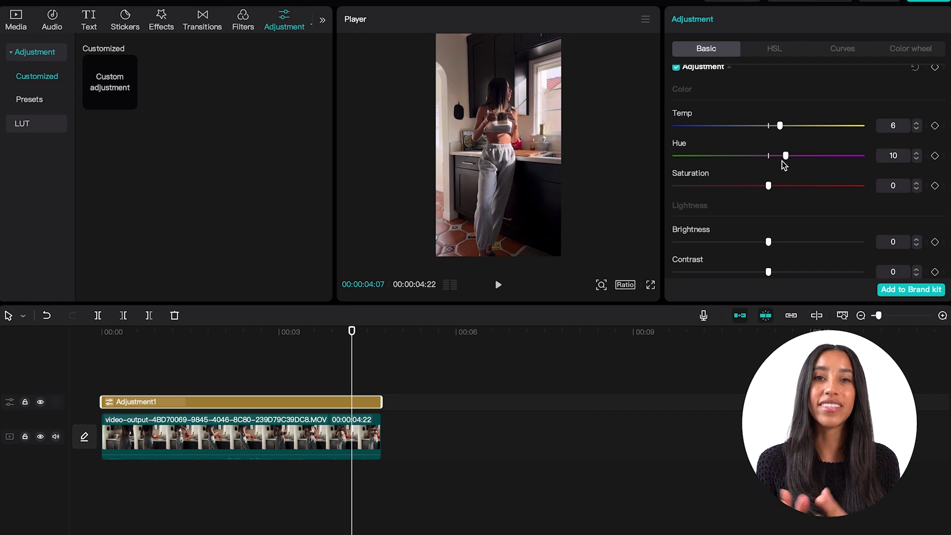
mouse_move(768, 185)
mouse_down()
mouse_move(668, 192)
mouse_move(843, 180)
mouse_move(877, 190)
mouse_move(776, 191)
mouse_up()
scroll(777, 191, down, 3)
mouse_move(768, 118)
mouse_down()
mouse_move(661, 119)
mouse_move(861, 119)
mouse_move(773, 129)
mouse_move(781, 119)
mouse_up()
drag(768, 146, 647, 248)
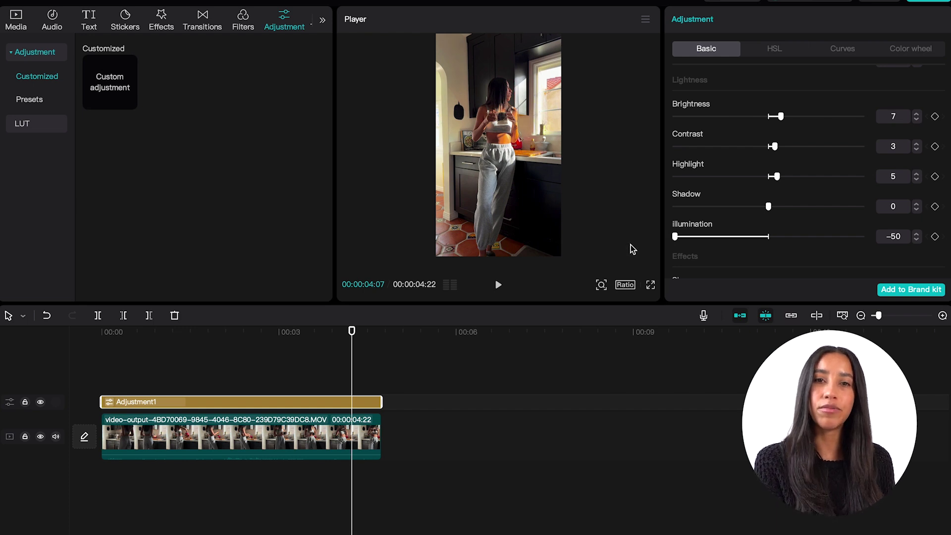
- Return Illumination to 0 and add Sharpen 1, Particles 3 and Fade 14
drag(675, 236, 867, 238)
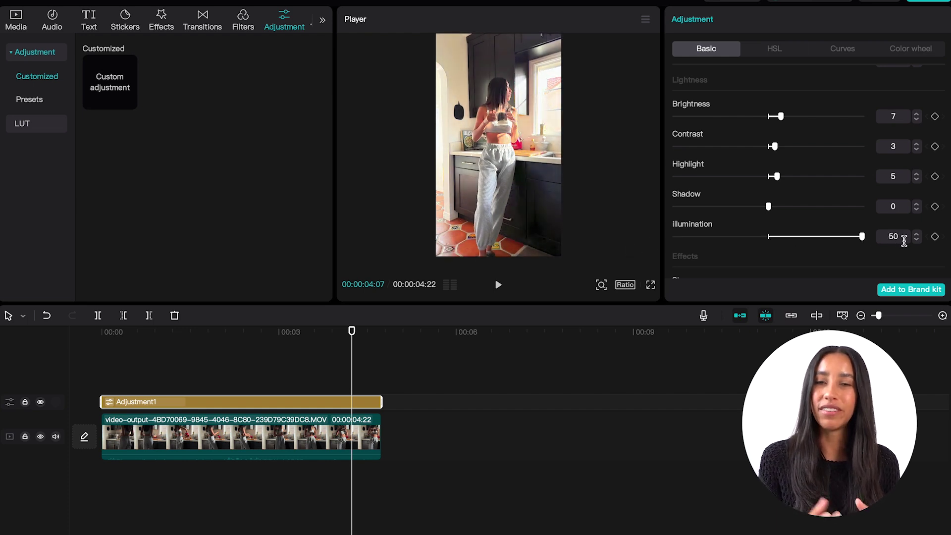
drag(862, 237, 770, 238)
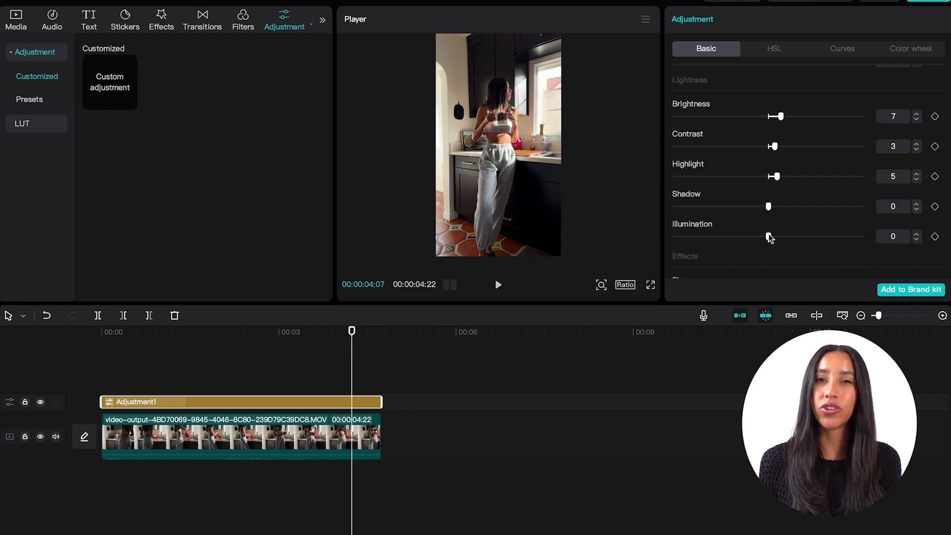
scroll(744, 218, down, 3)
mouse_move(684, 183)
mouse_down()
mouse_move(867, 183)
mouse_move(680, 188)
mouse_up()
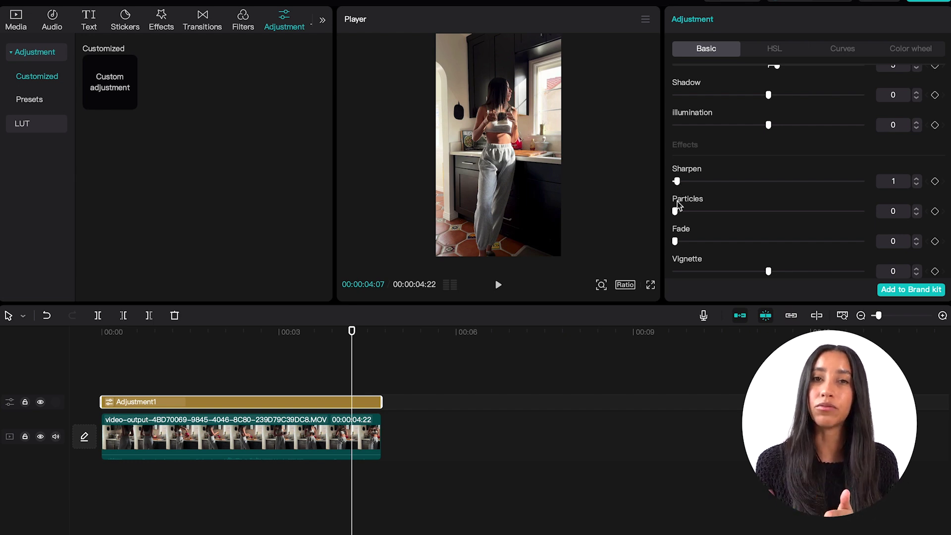
drag(675, 212, 701, 241)
mouse_move(768, 271)
mouse_down()
mouse_move(675, 271)
mouse_move(862, 272)
mouse_move(770, 278)
mouse_up()
- Save the grade to the Brand kit as a custom-named preset
click(907, 290)
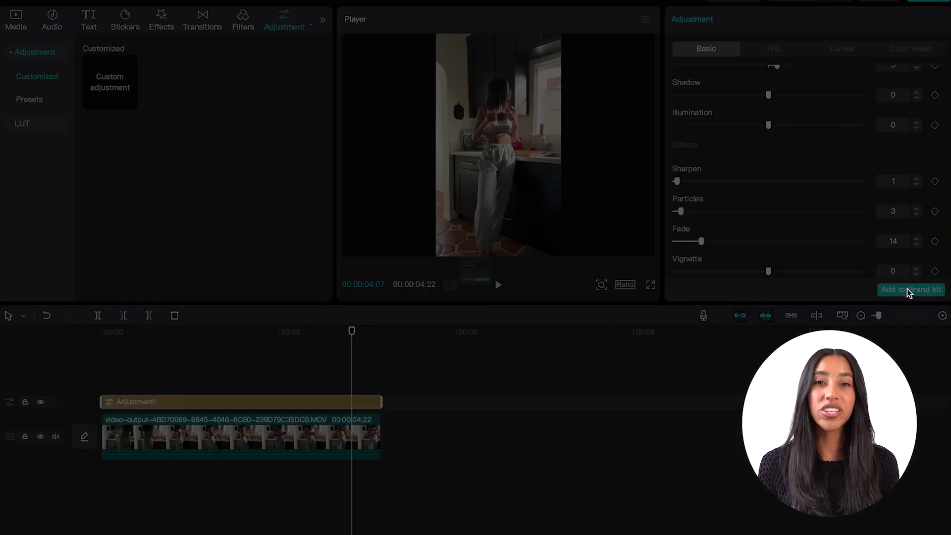
triple_click(510, 251)
text(Bria's Preset)
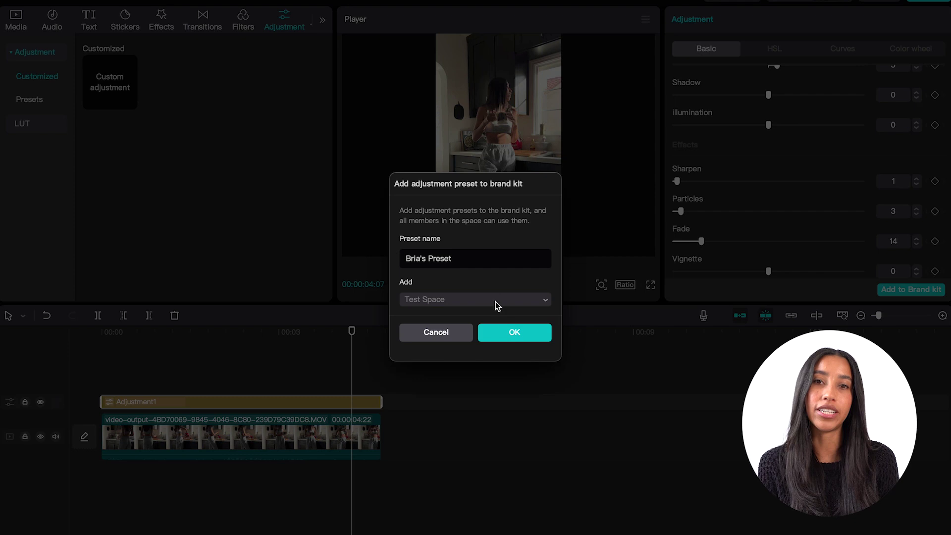
click(514, 333)
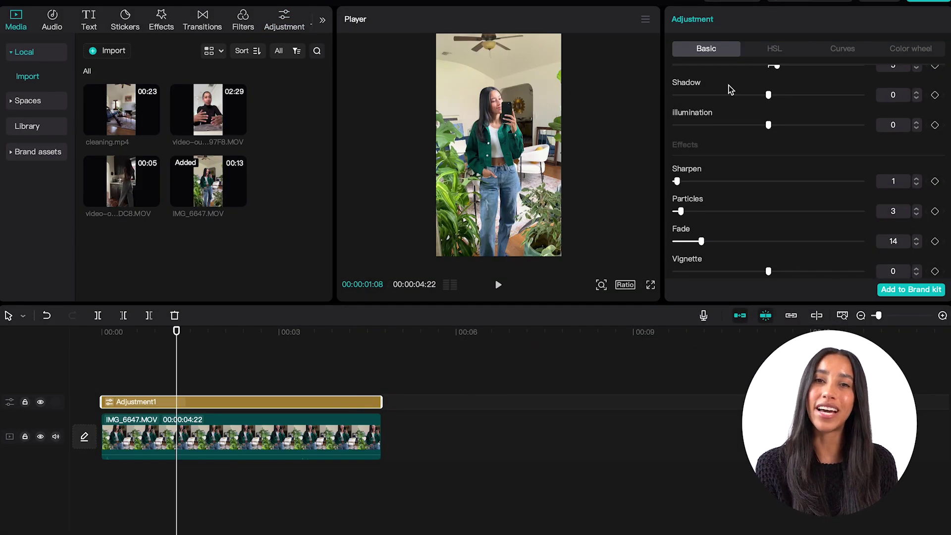
- In HSL, set the green channel to Hue 15, Saturation 11 and Brightness −24
click(765, 53)
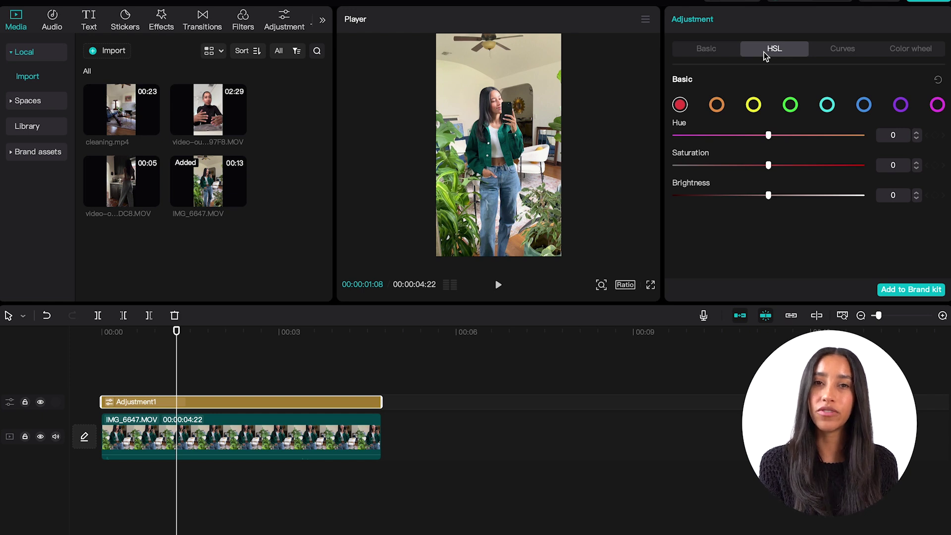
click(791, 105)
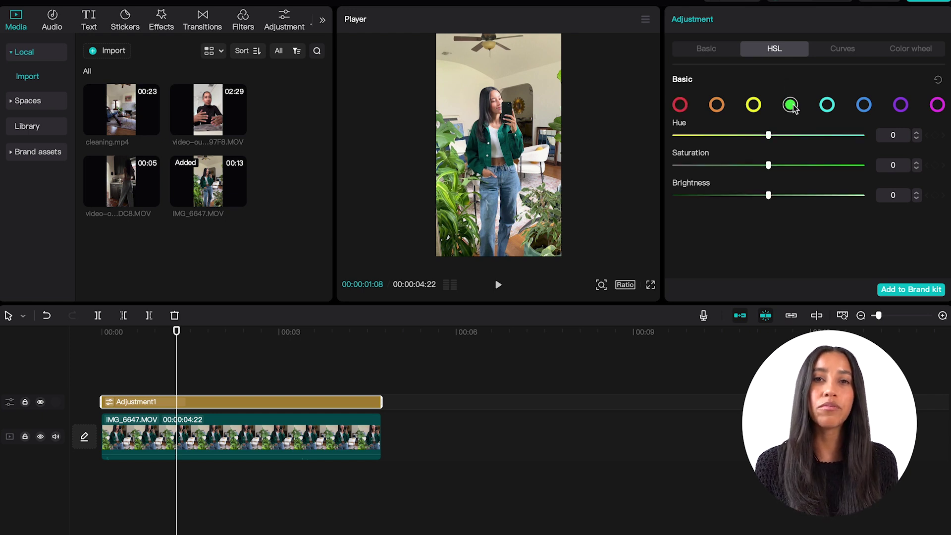
drag(769, 135, 748, 239)
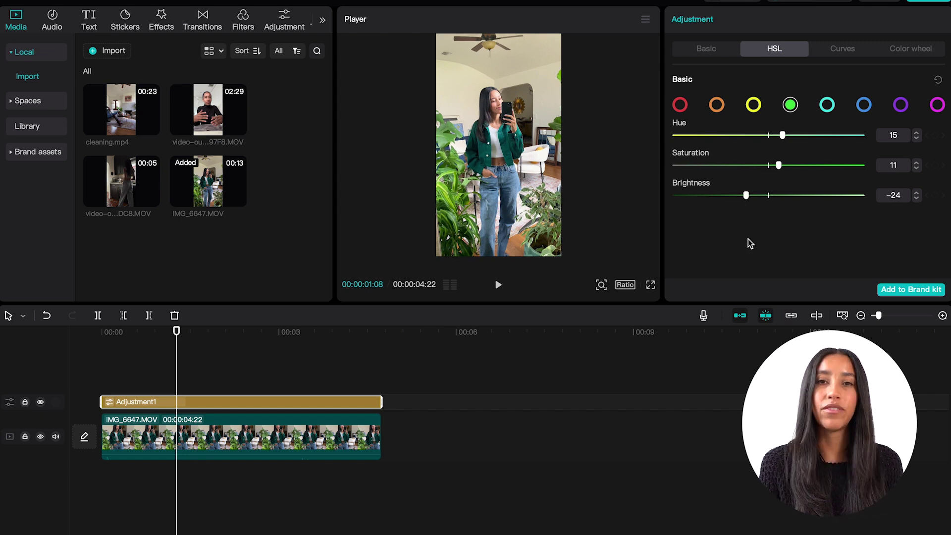
click(836, 51)
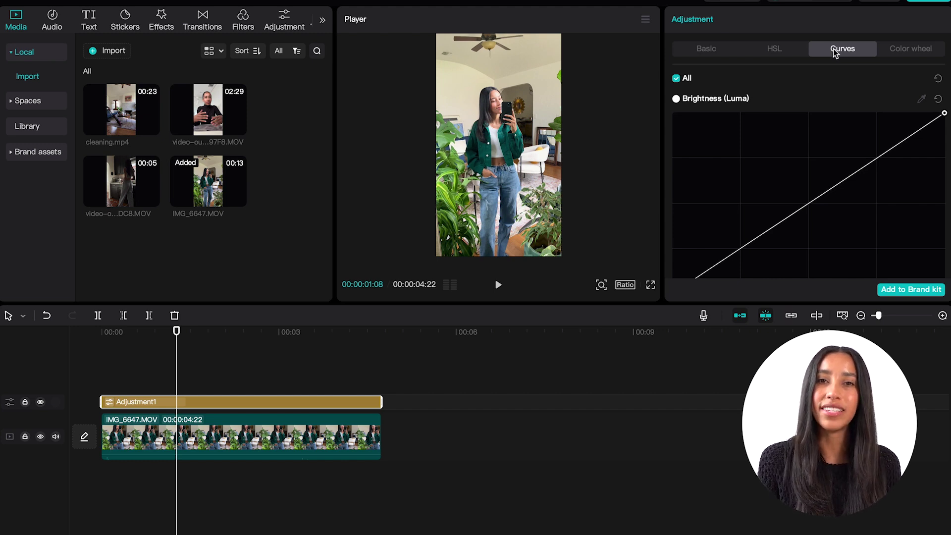
scroll(947, 99, down, 5)
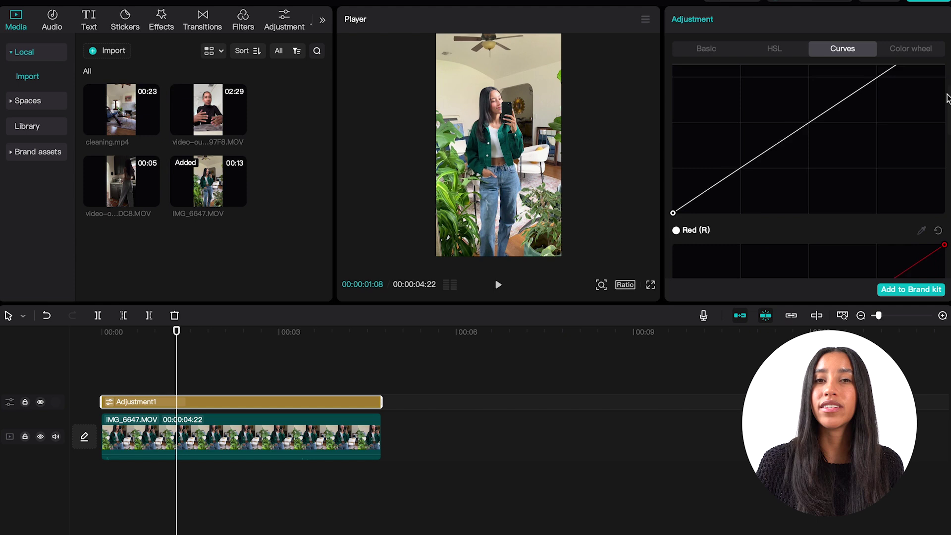
scroll(947, 99, down, 6)
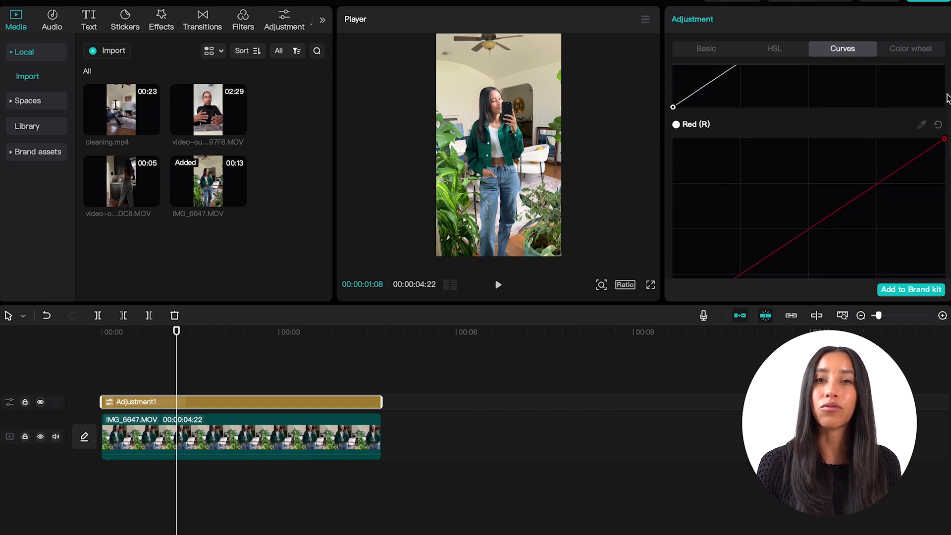
scroll(946, 99, down, 6)
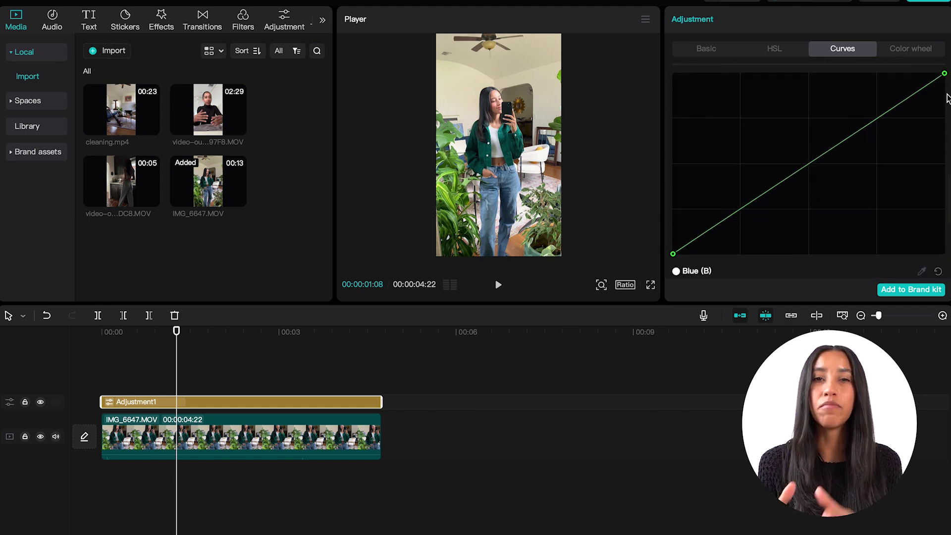
scroll(947, 99, down, 6)
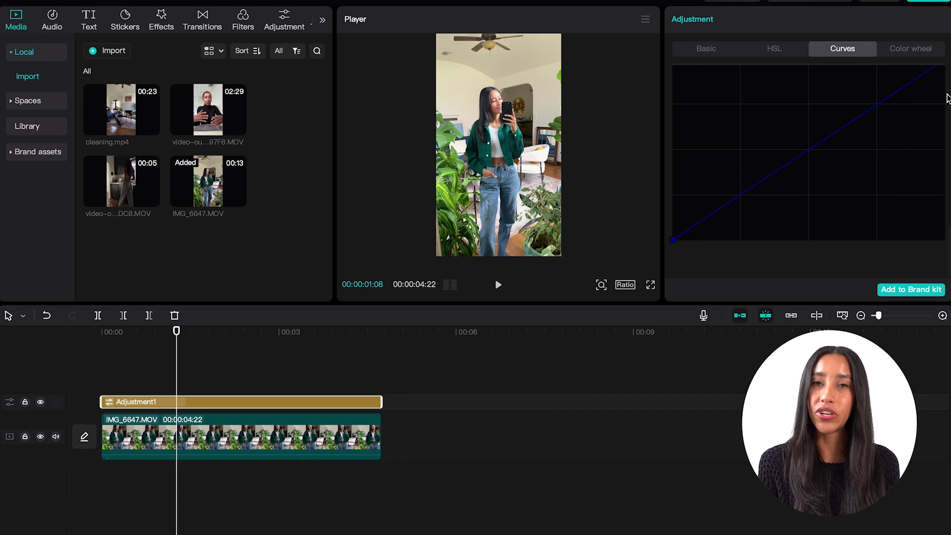
scroll(946, 100, up, 9)
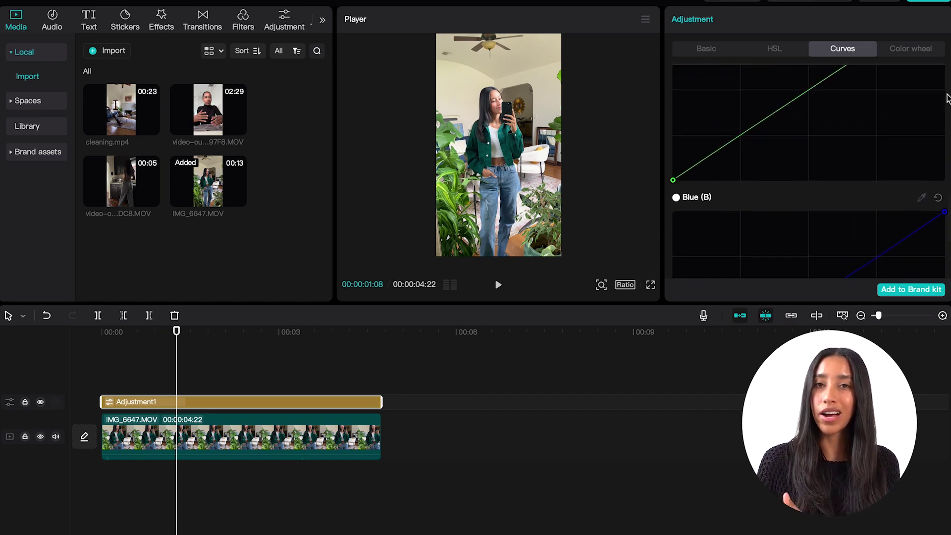
scroll(947, 99, up, 8)
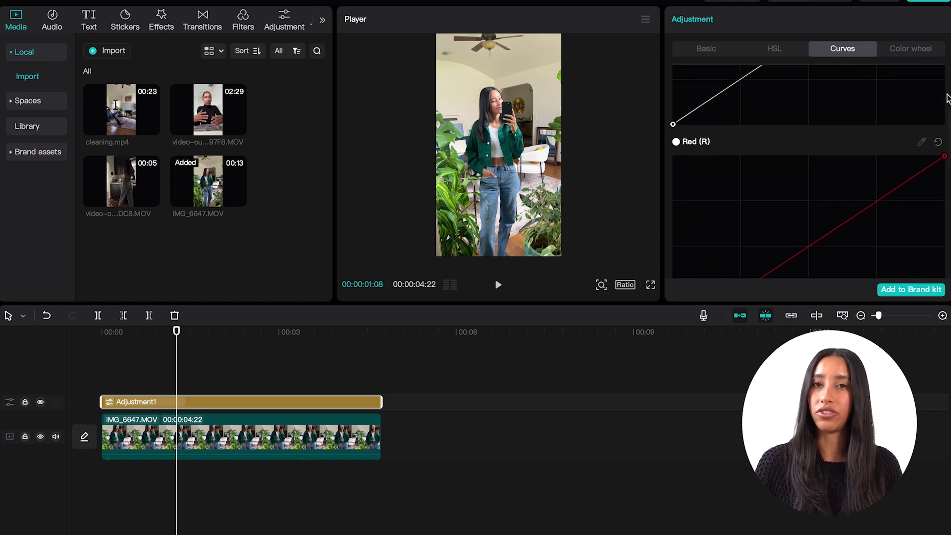
scroll(946, 99, up, 2)
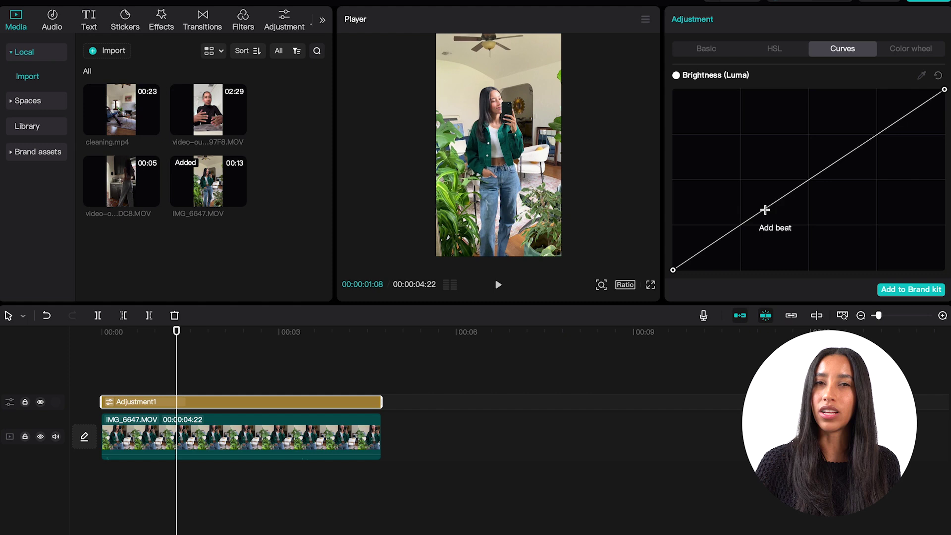
- Try darkening the midtones with a Luma curve point, then reset the curve
click(829, 165)
mouse_move(830, 165)
mouse_down()
mouse_move(848, 266)
mouse_move(826, 231)
mouse_move(791, 113)
mouse_move(816, 176)
mouse_up()
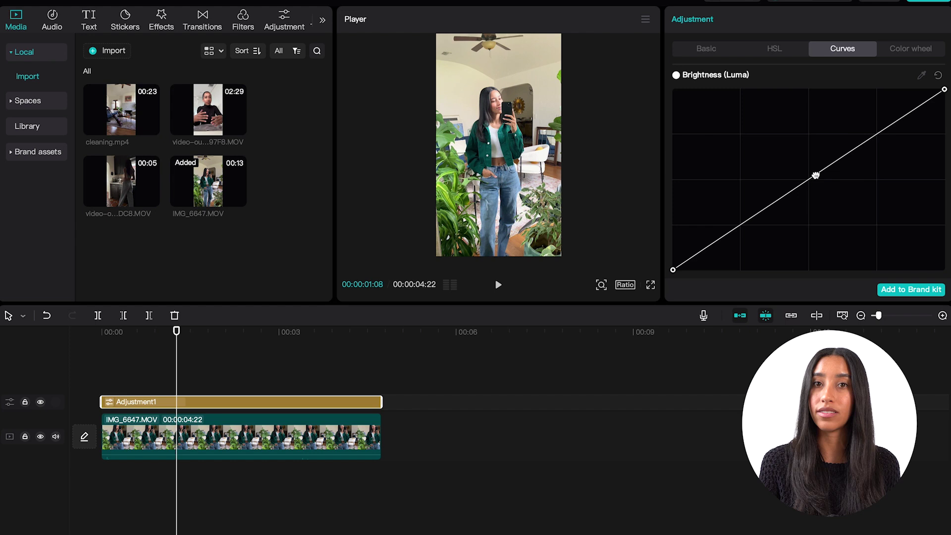
click(940, 80)
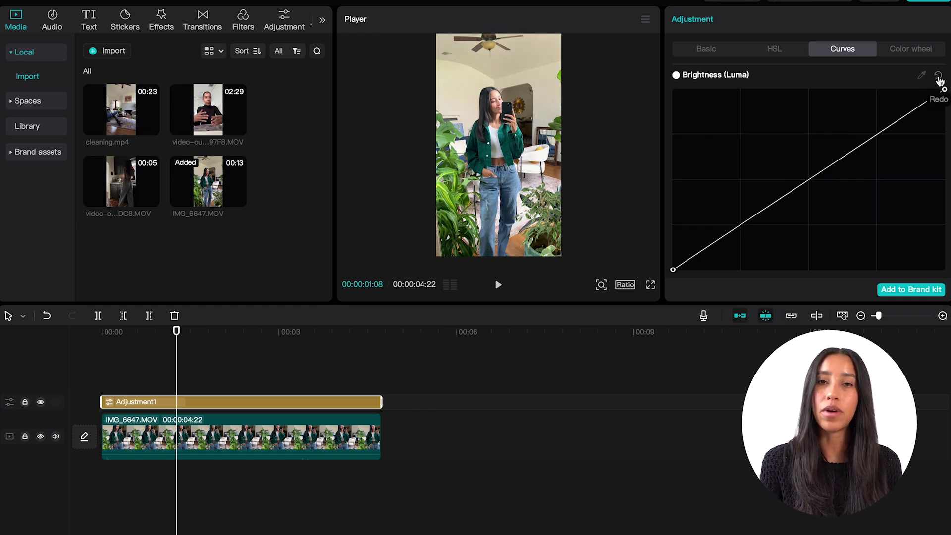
- Build a Luma S-curve with raised highlights and deeper shadows, then pull a Red curve point down
click(749, 218)
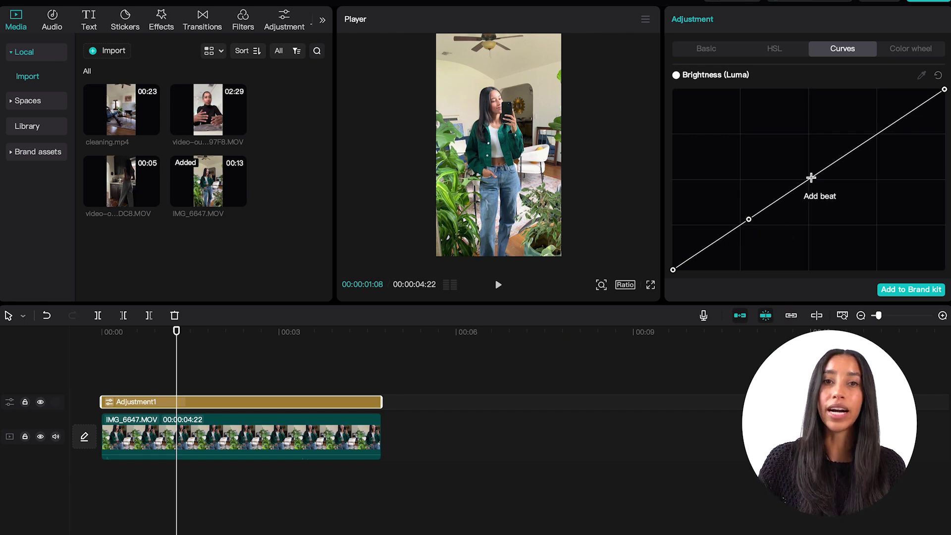
click(850, 153)
mouse_move(849, 153)
mouse_down()
mouse_move(849, 94)
mouse_move(860, 146)
mouse_move(855, 138)
mouse_up()
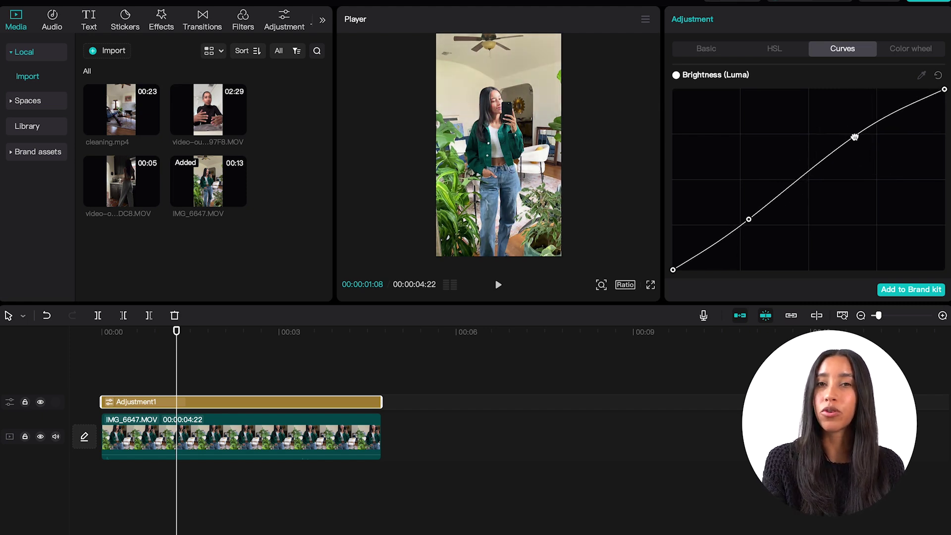
drag(749, 219, 746, 233)
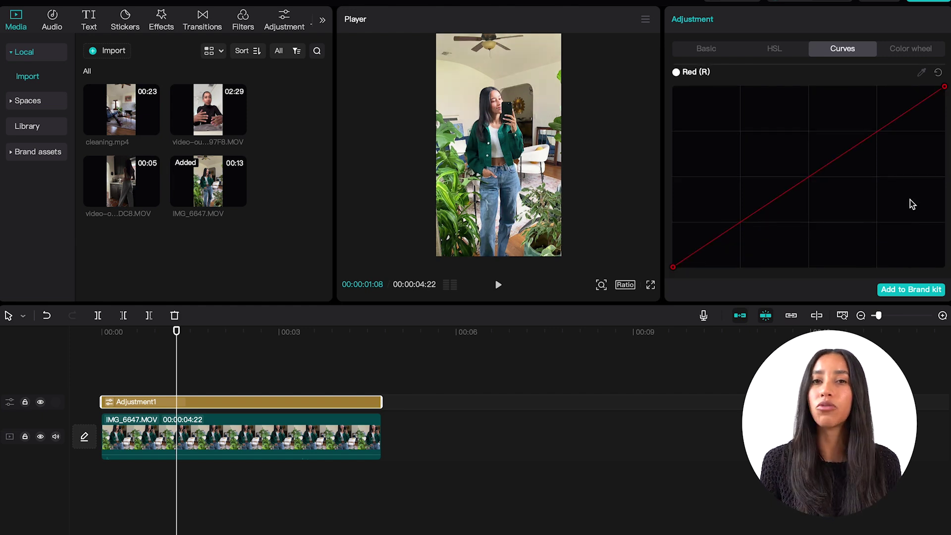
click(892, 122)
drag(892, 121, 872, 136)
- Test a red boost, reset the Red curve to straight, and show the Color wheel controls
click(938, 72)
click(720, 237)
drag(720, 236, 725, 267)
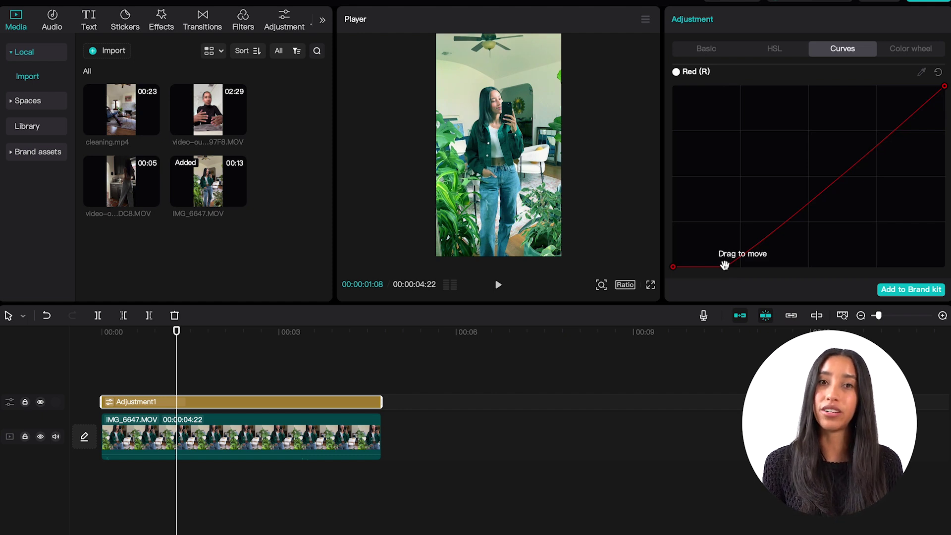
click(938, 72)
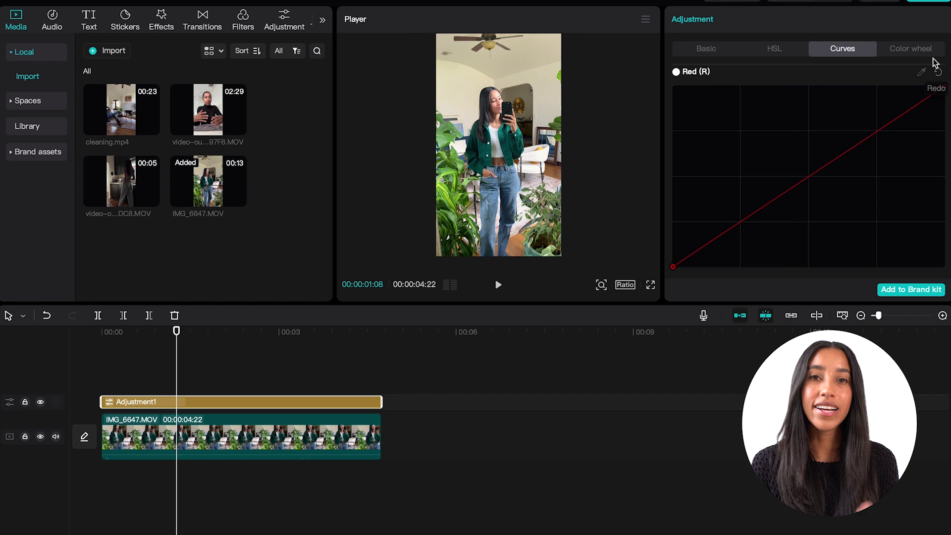
click(927, 51)
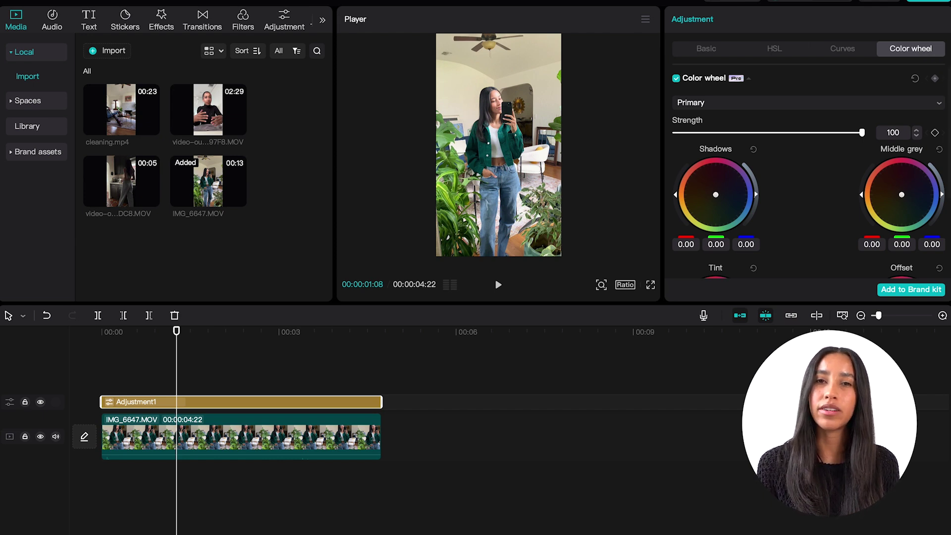
scroll(947, 89, down, 4)
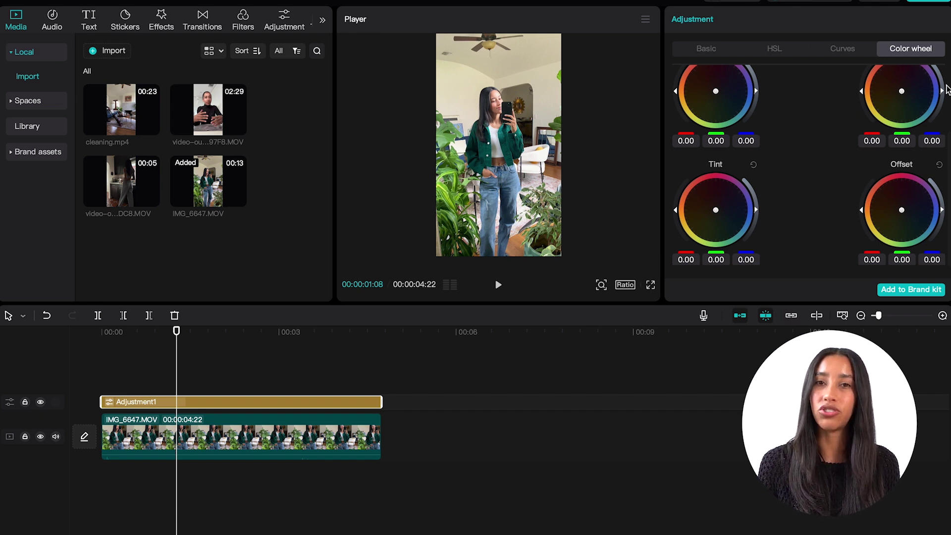
scroll(947, 89, up, 4)
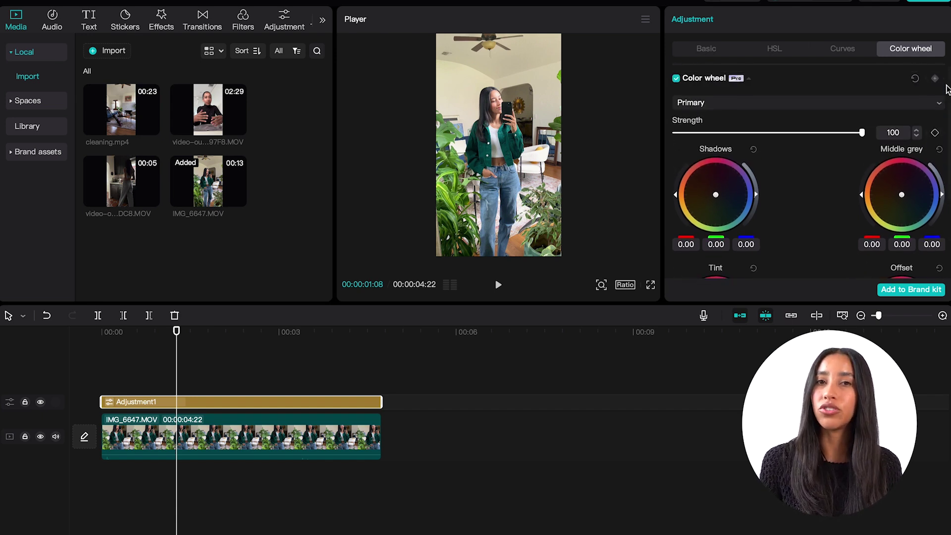
click(926, 103)
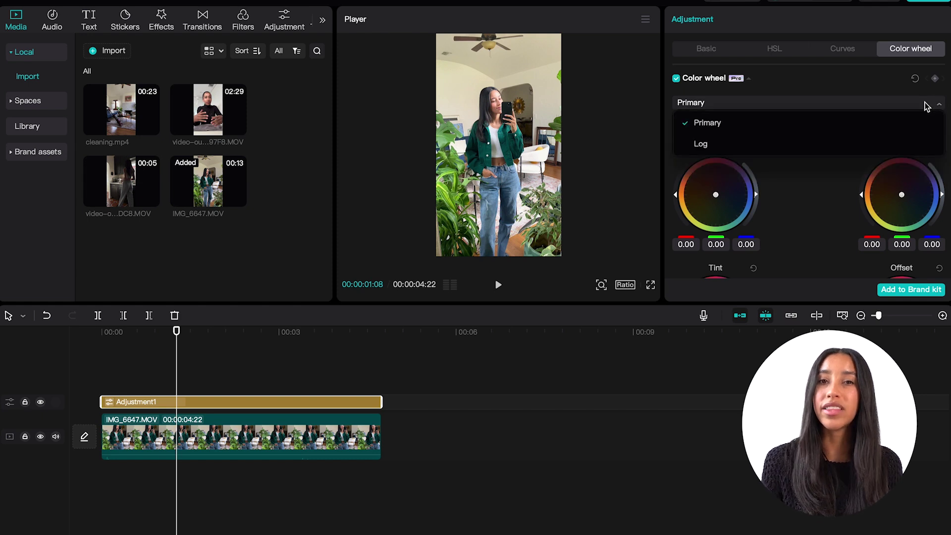
click(902, 143)
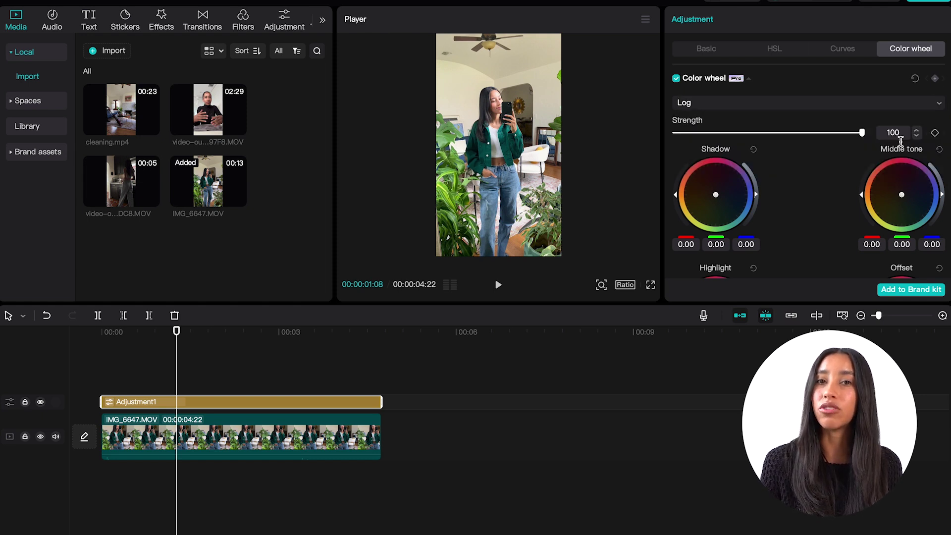
scroll(947, 151, down, 3)
scroll(948, 151, down, 3)
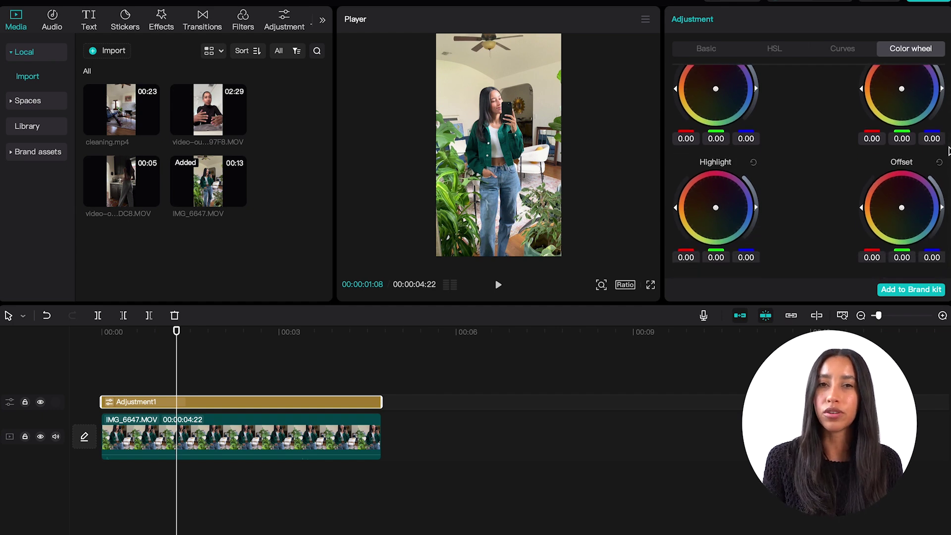
scroll(949, 152, up, 6)
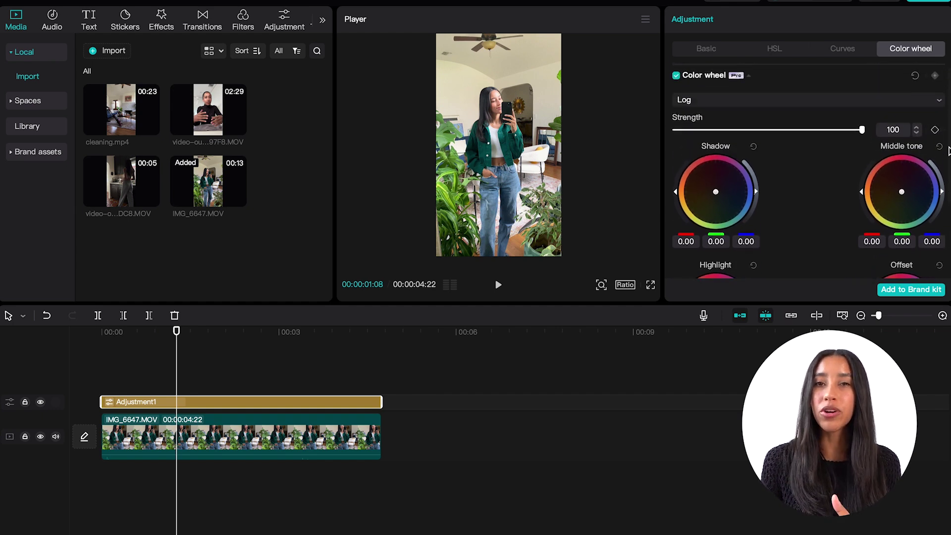
click(922, 105)
click(901, 122)
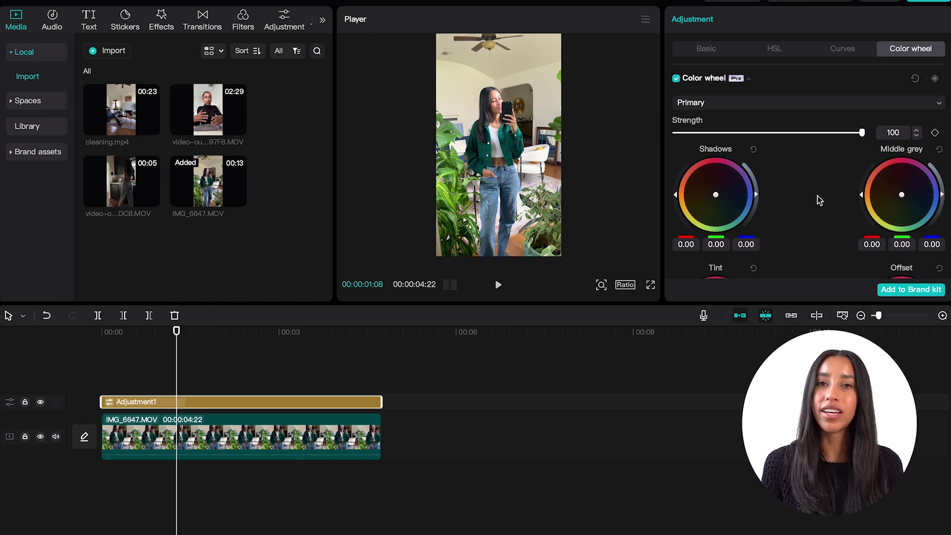
- Tint the shadows toward red on the Shadows wheel, then ease the tint back and raise their level
drag(716, 195, 714, 163)
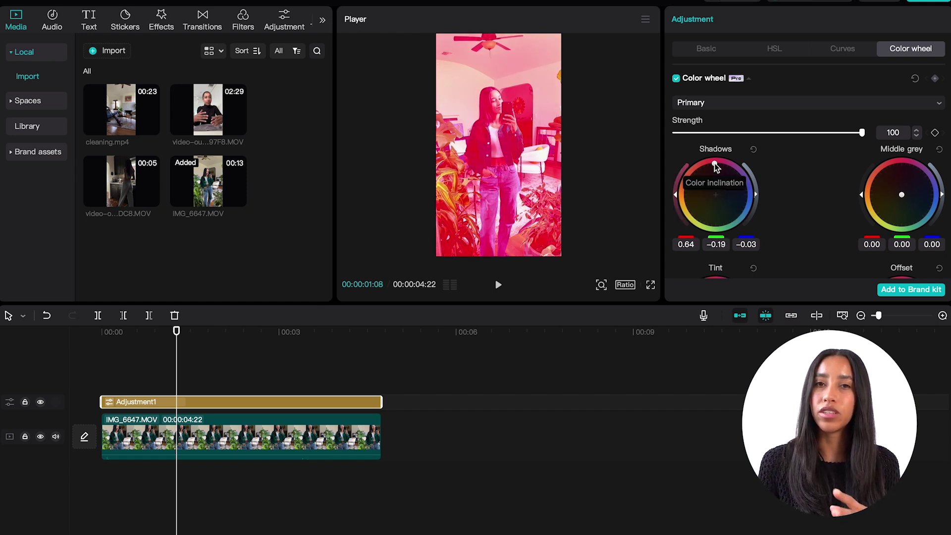
drag(676, 193, 678, 228)
drag(716, 165, 752, 212)
mouse_move(752, 250)
mouse_down()
mouse_move(738, 272)
mouse_move(741, 248)
mouse_up()
mouse_move(754, 203)
mouse_down()
mouse_move(747, 172)
mouse_move(739, 218)
mouse_move(740, 203)
mouse_up()
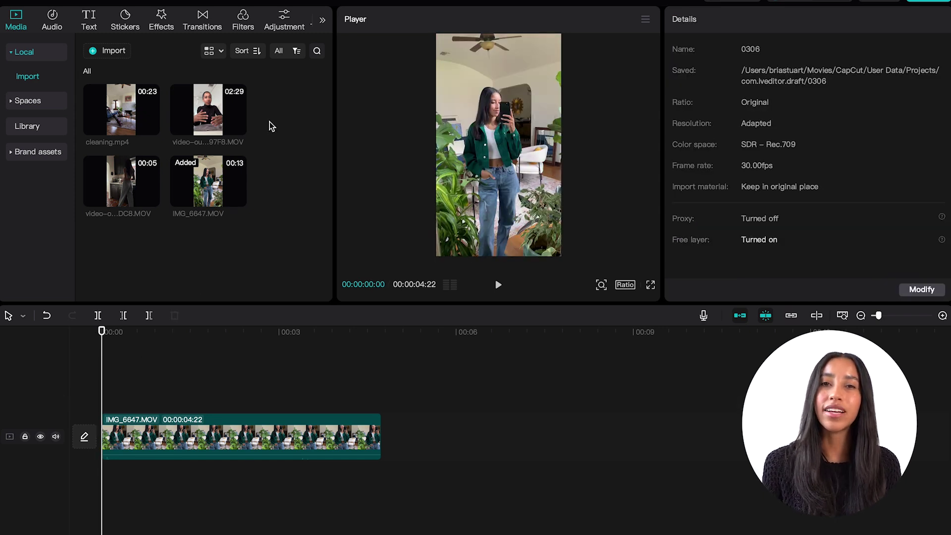
- Add the saved preset from Presets as Adjustment2 and stretch it across IMG_6647.MOV
click(284, 24)
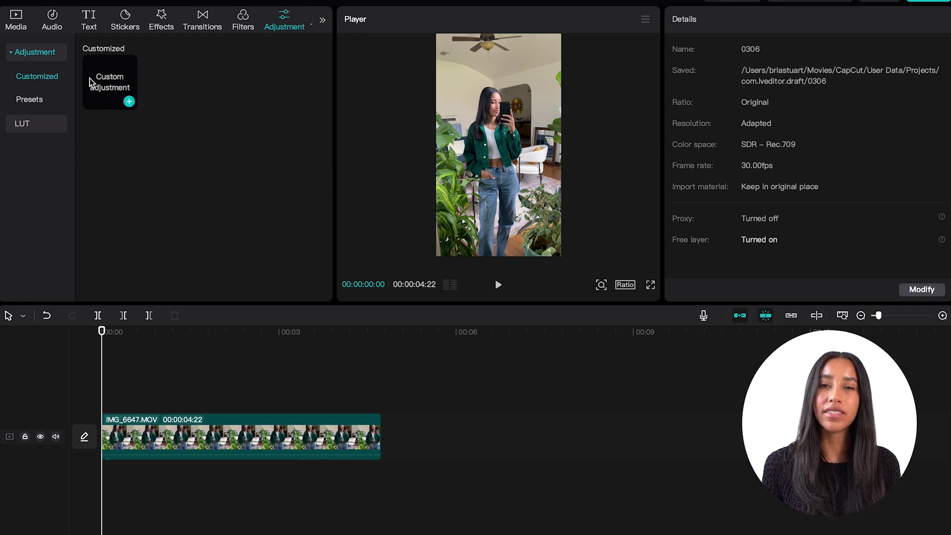
click(42, 101)
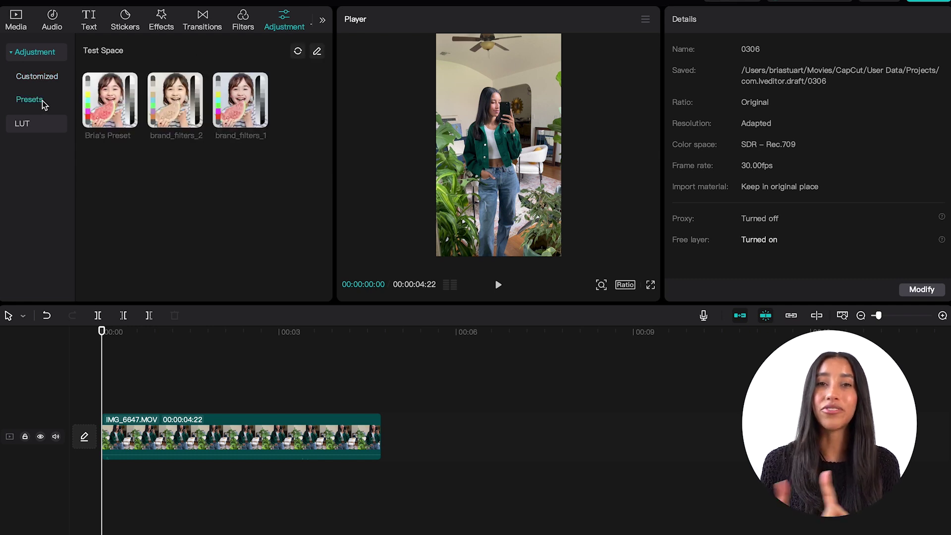
mouse_move(91, 98)
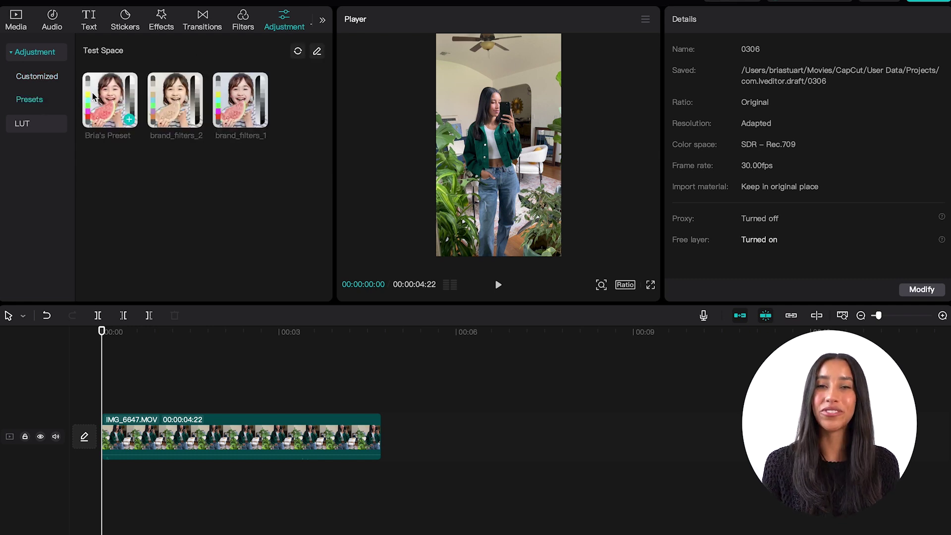
click(129, 121)
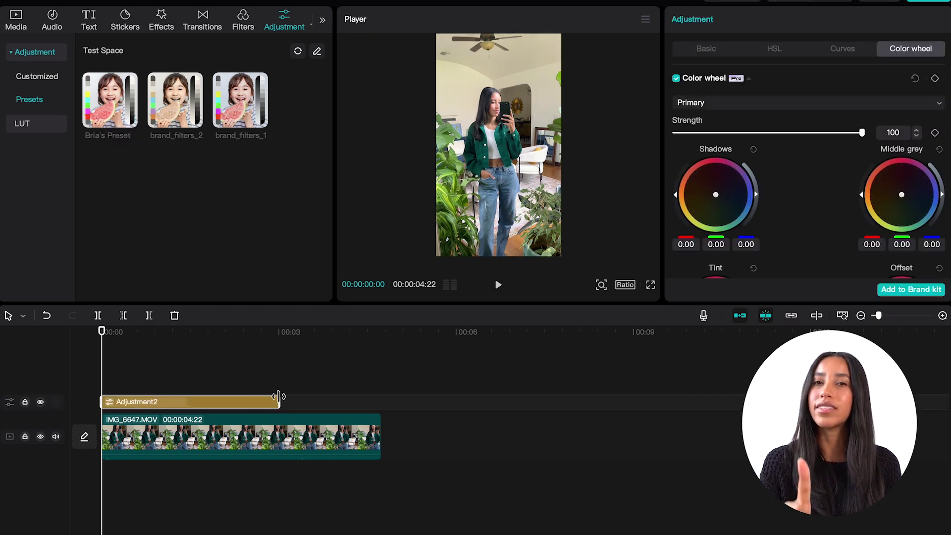
drag(279, 399, 379, 400)
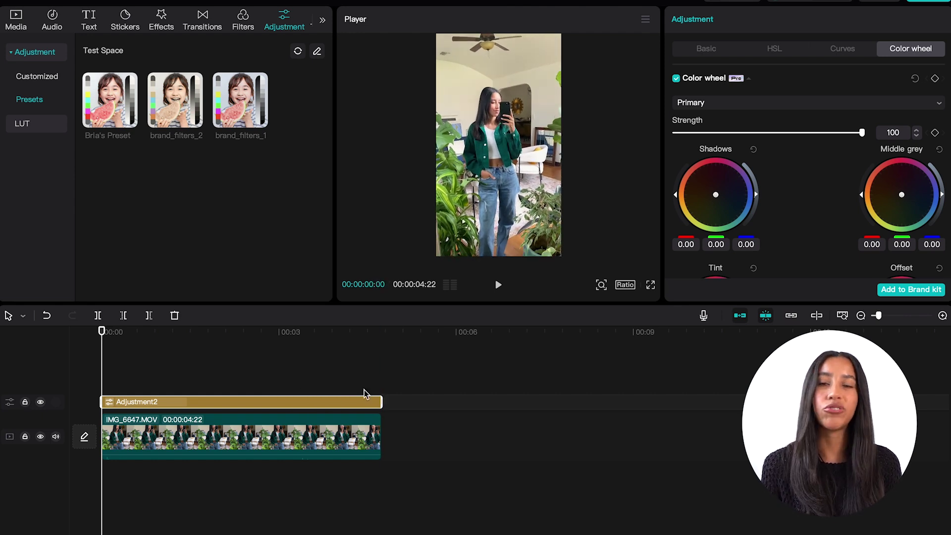
click(56, 126)
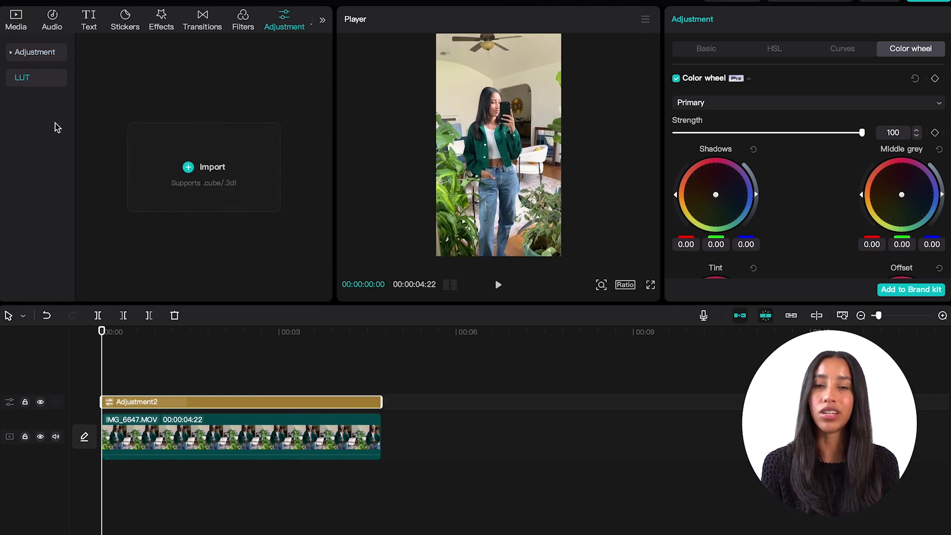